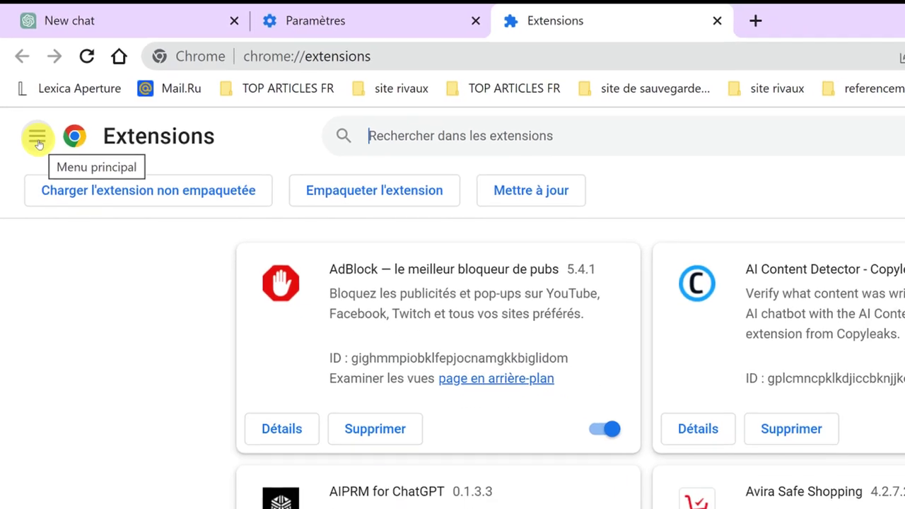
Open the Chrome Web Store from the extensions page and search it for "CONTROL CHATGPT"
{"action": "left_click", "coordinate": [37, 138]}
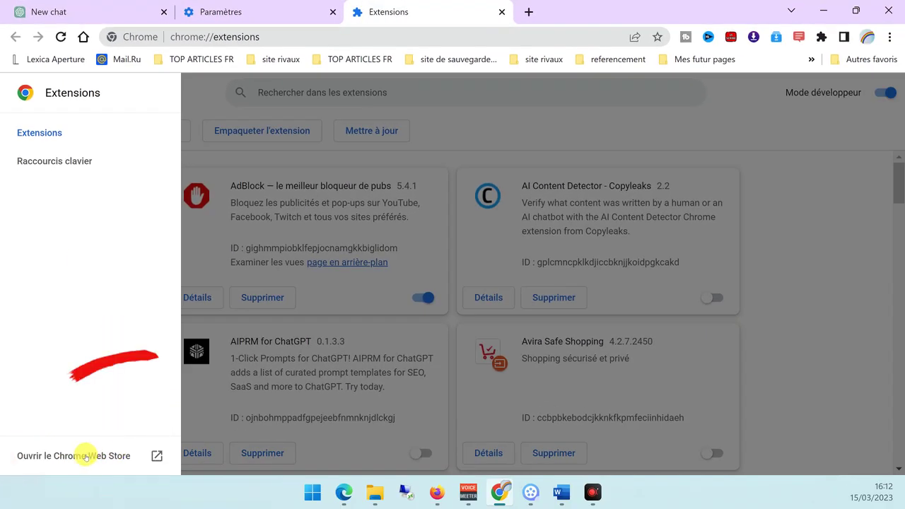
{"action": "left_click", "coordinate": [85, 458]}
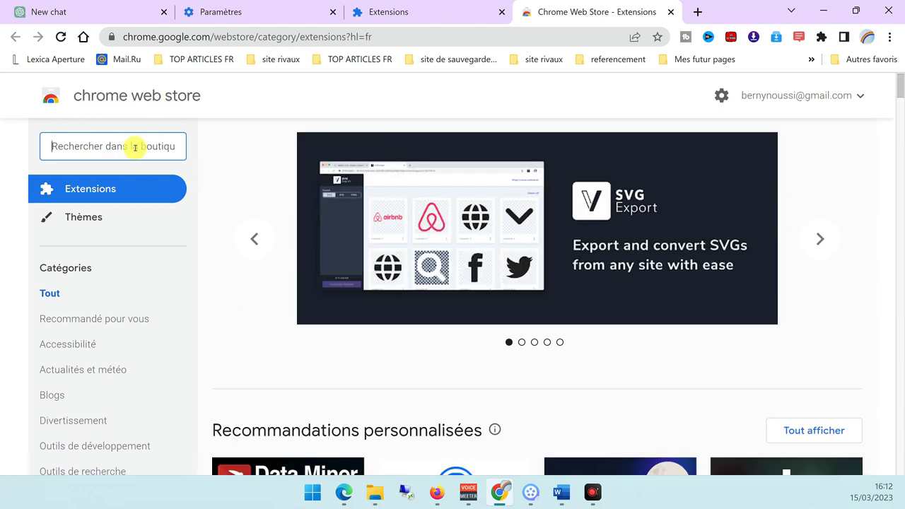
{"action": "left_click", "coordinate": [135, 148]}
{"action": "type", "text": "CON"}
{"action": "key", "text": "BackSpace"}
{"action": "key", "text": "BackSpace"}
{"action": "key", "text": "BackSpace"}
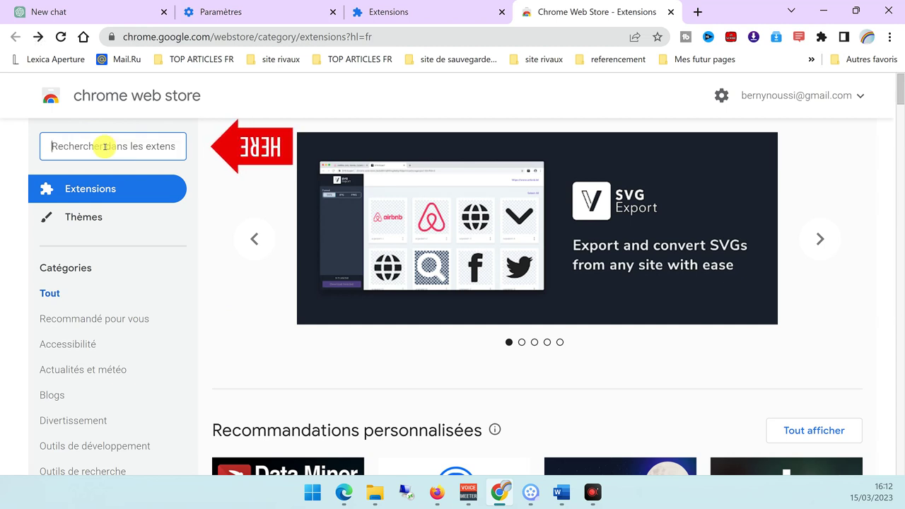
{"action": "type", "text": "CONTROL"}
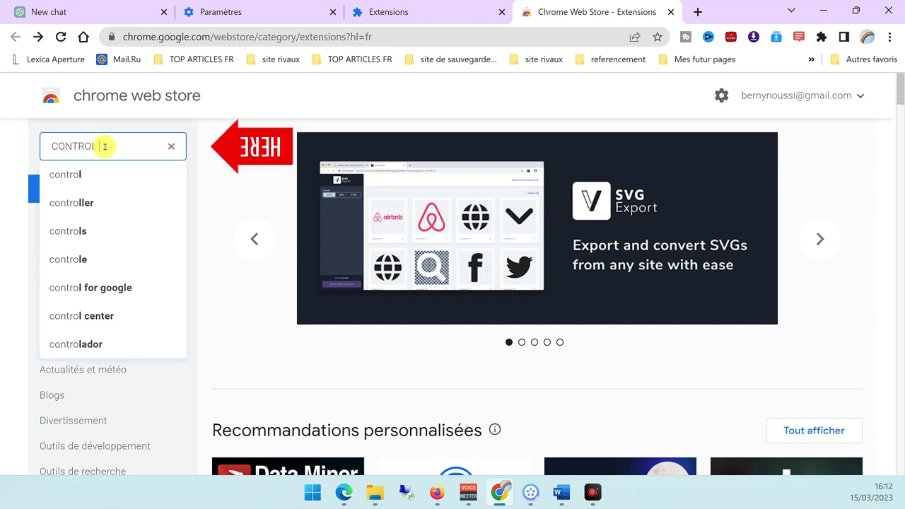
{"action": "type", "text": " CHATGPT"}
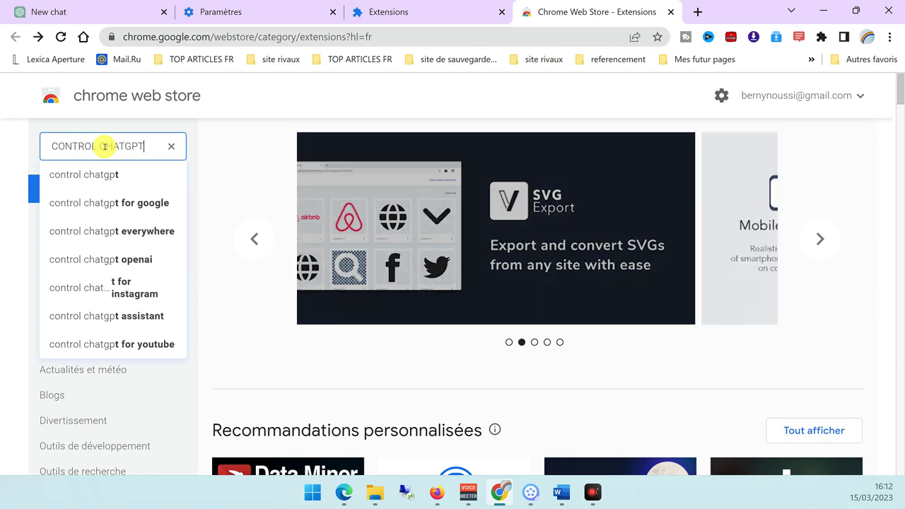
{"action": "key", "text": "Return"}
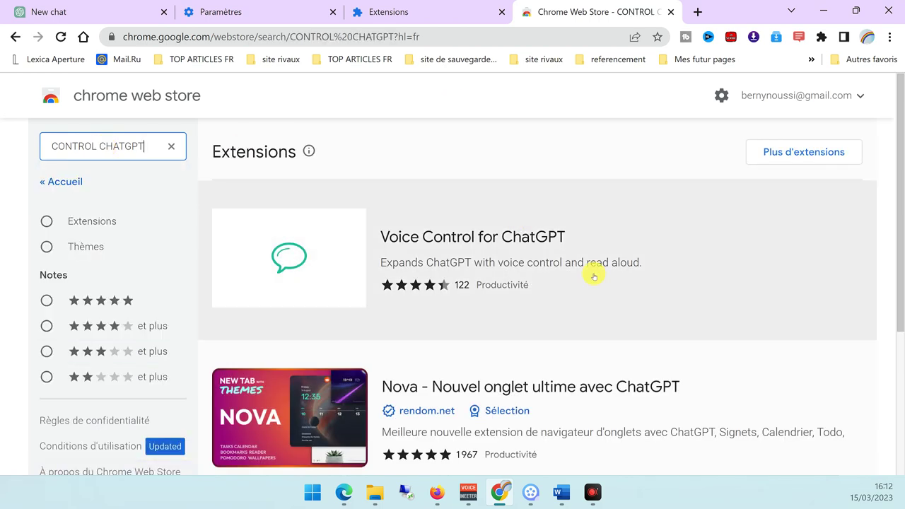
Install the Voice Control for ChatGPT extension in Chrome and dismiss the installation notice
{"action": "left_click", "coordinate": [452, 237]}
{"action": "left_click", "coordinate": [714, 189]}
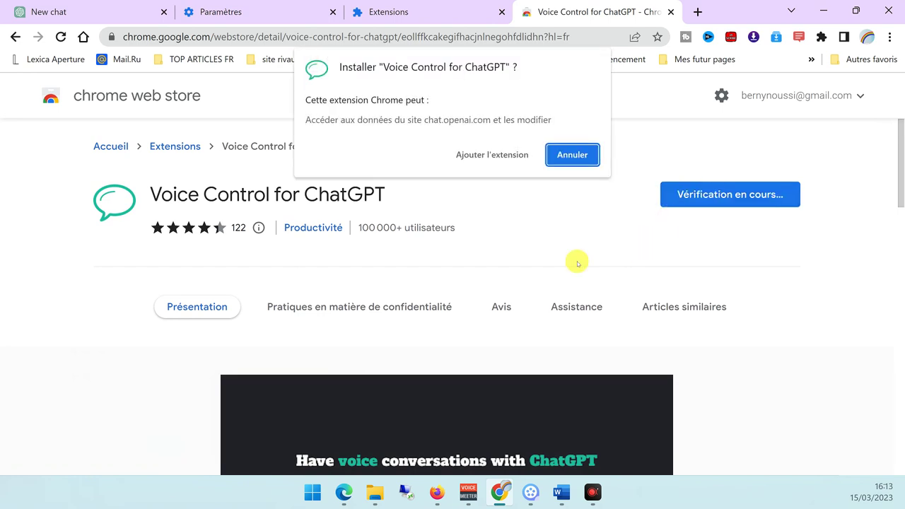
{"action": "left_click", "coordinate": [482, 158]}
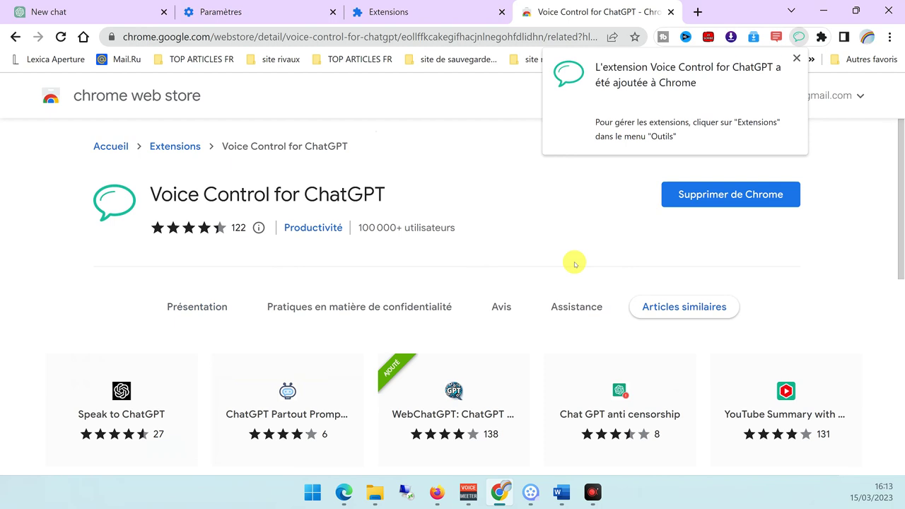
{"action": "left_click", "coordinate": [795, 57]}
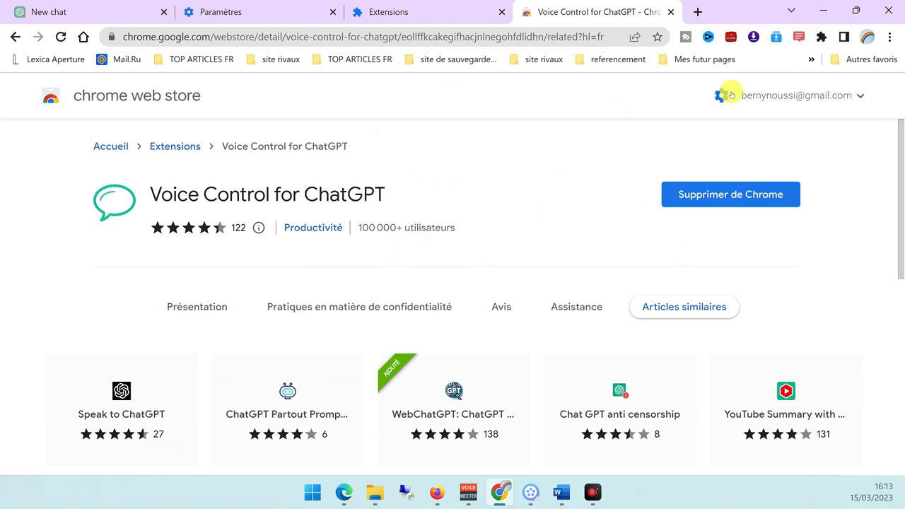
Pin the Voice Control for ChatGPT extension to the browser toolbar
{"action": "left_click", "coordinate": [820, 36]}
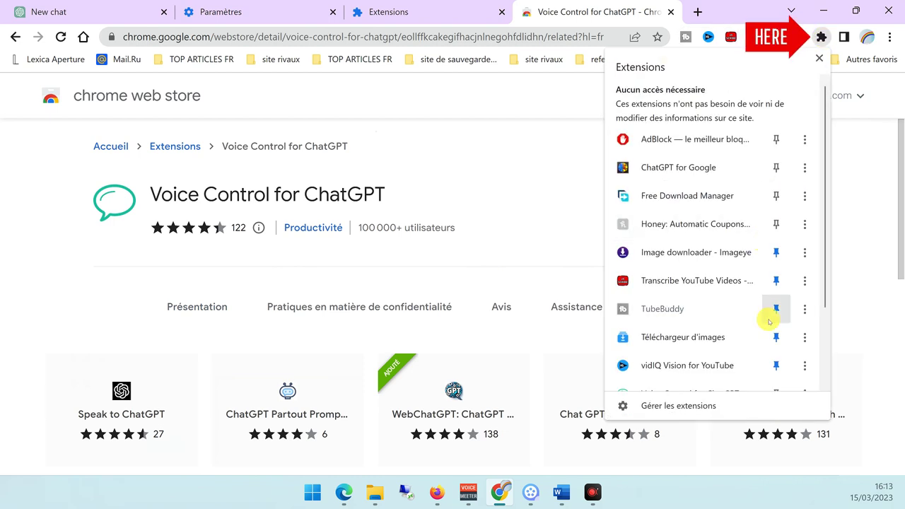
{"action": "scroll", "coordinate": [760, 304], "scroll_direction": "down", "scroll_amount": 3}
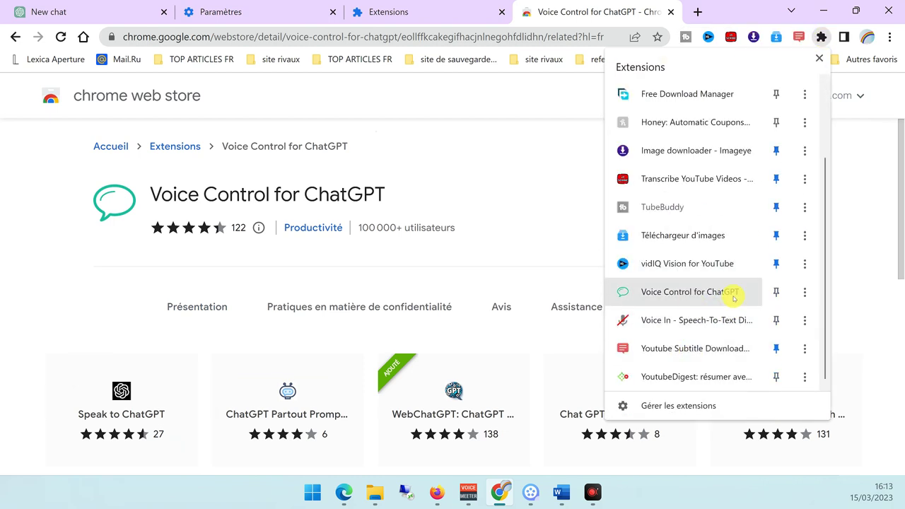
{"action": "left_click", "coordinate": [775, 292]}
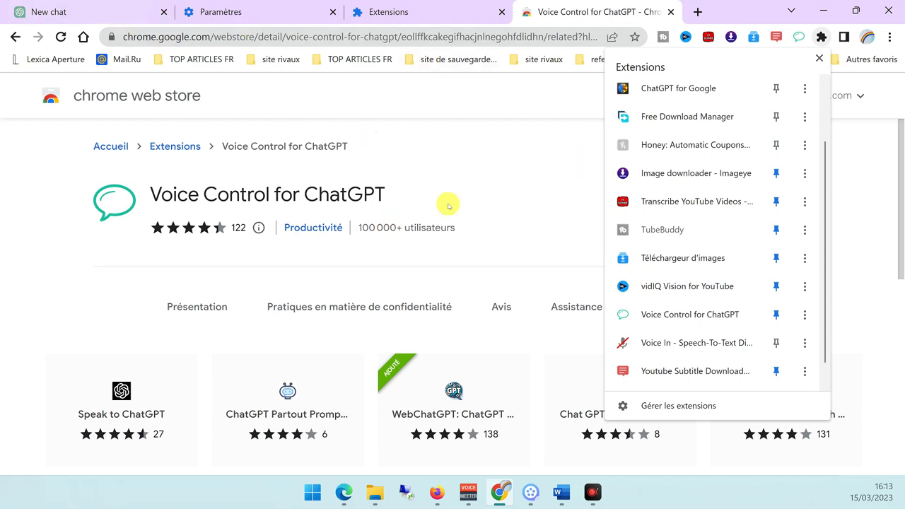
{"action": "left_click", "coordinate": [393, 220]}
Return to the open ChatGPT chat at chat.openai.com and reload the page to load the voice controls
{"action": "left_click", "coordinate": [94, 14]}
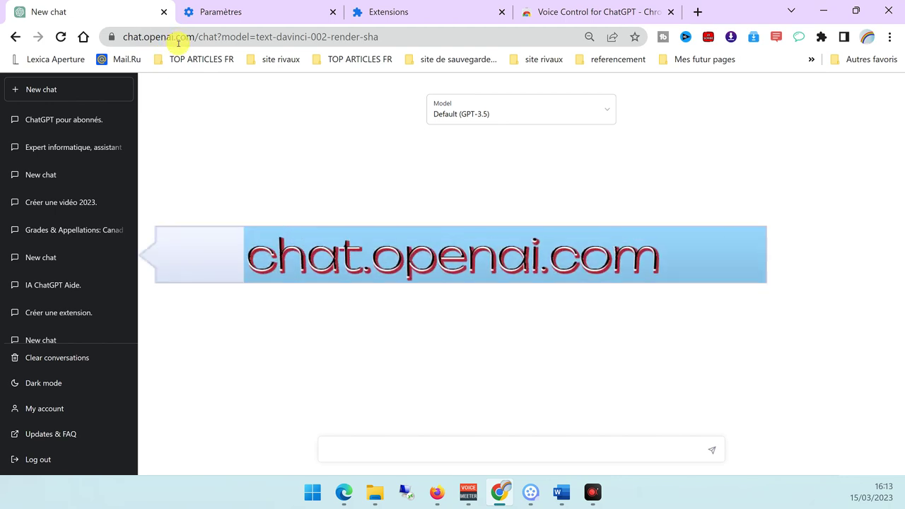
{"action": "left_click_drag", "start_coordinate": [195, 39], "coordinate": [81, 37]}
{"action": "left_click", "coordinate": [61, 37]}
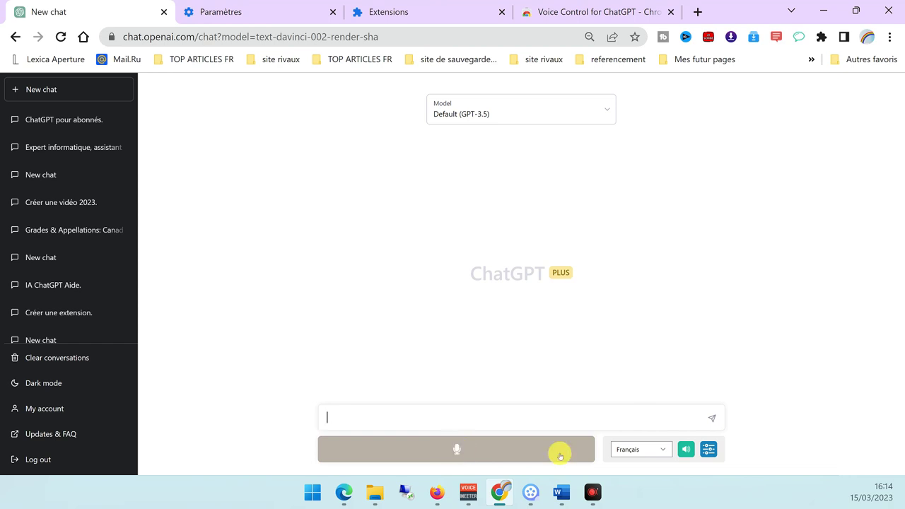
Switch the voice language to English (US) and back to Français, and mute and unmute the read-aloud voice
{"action": "left_click", "coordinate": [656, 449]}
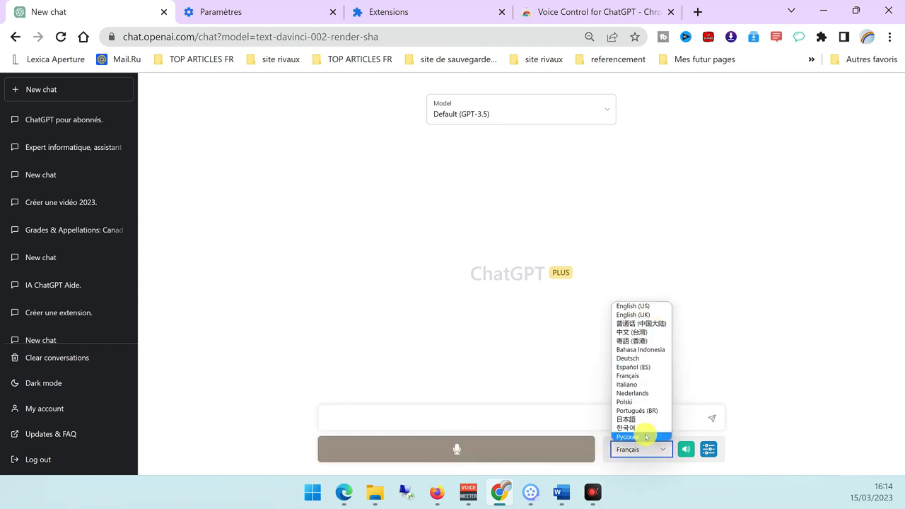
{"action": "left_click", "coordinate": [641, 306]}
{"action": "left_click", "coordinate": [639, 448]}
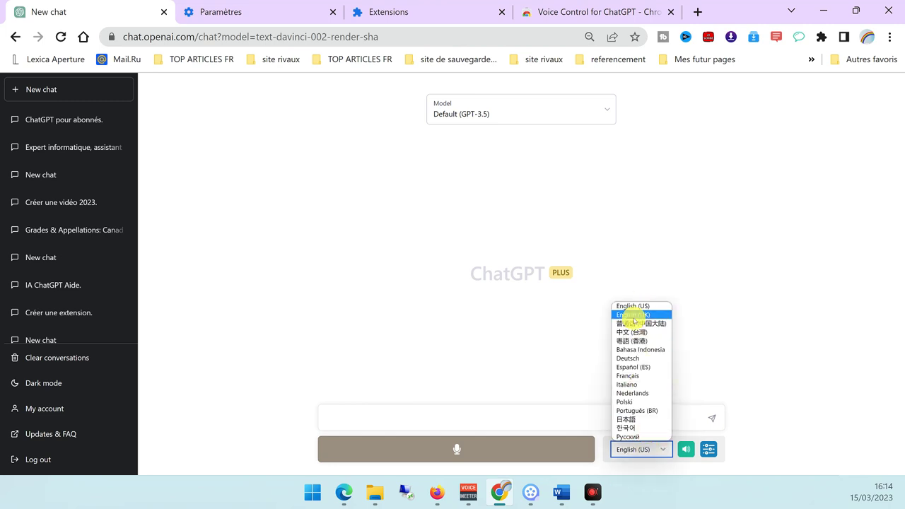
{"action": "left_click", "coordinate": [641, 375]}
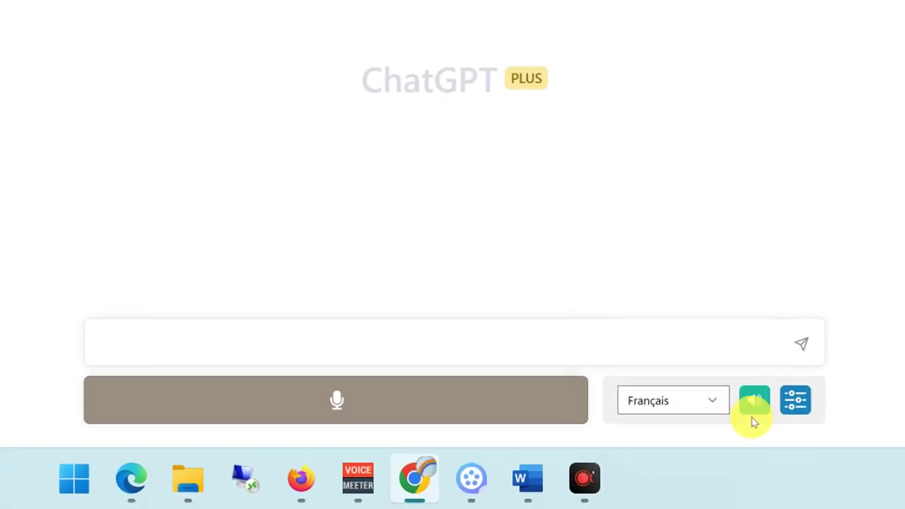
{"action": "left_click", "coordinate": [754, 402]}
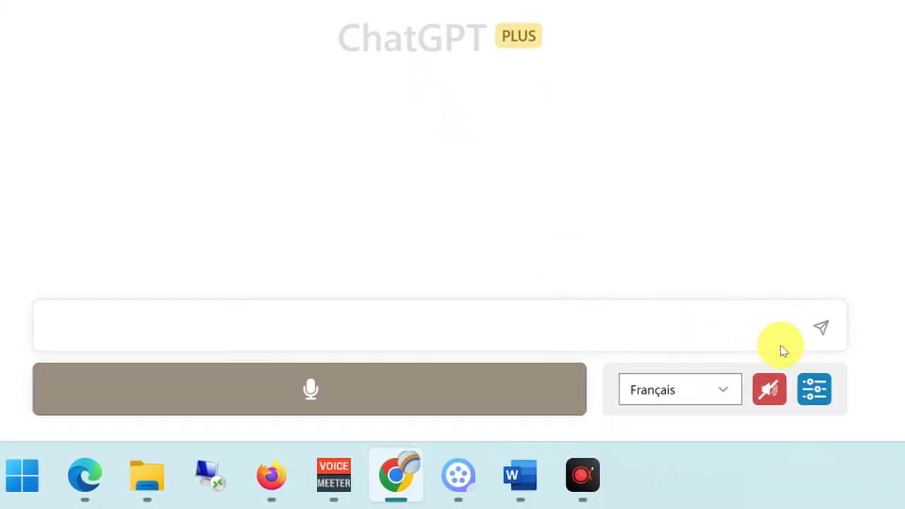
{"action": "left_click", "coordinate": [768, 390]}
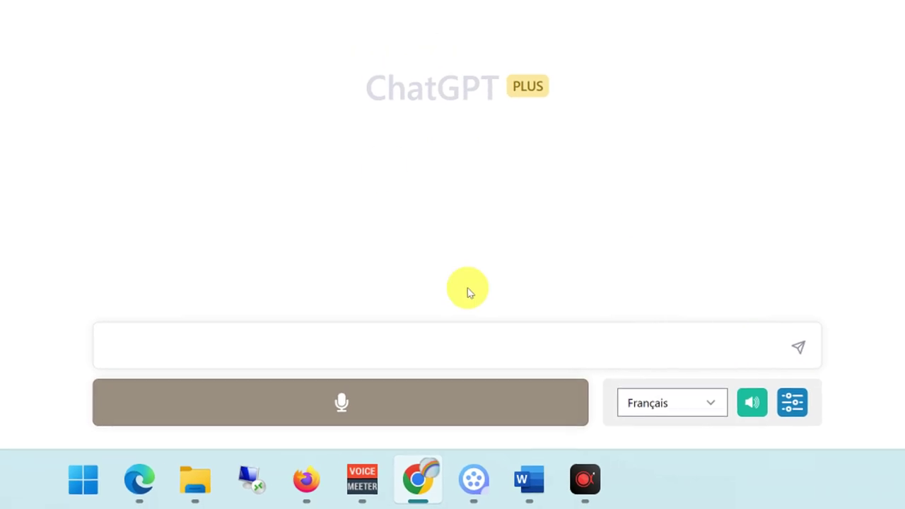
Examine the Voice Control for ChatGPT settings for read-aloud speed, display and keyboard shortcuts, and close them
{"action": "left_click", "coordinate": [773, 422]}
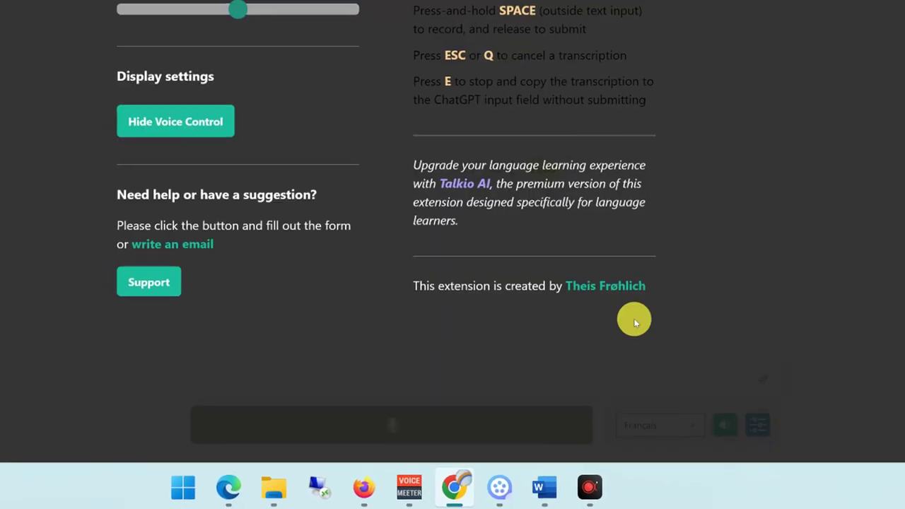
{"action": "mouse_move", "coordinate": [313, 103]}
{"action": "left_mouse_down"}
{"action": "mouse_move", "coordinate": [333, 97]}
{"action": "mouse_move", "coordinate": [249, 98]}
{"action": "mouse_move", "coordinate": [302, 97]}
{"action": "left_mouse_up"}
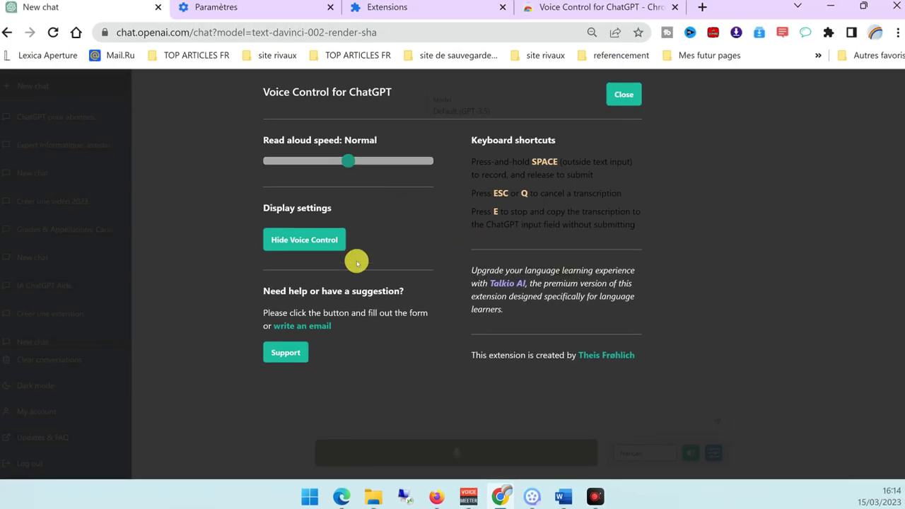
{"action": "left_click", "coordinate": [622, 92]}
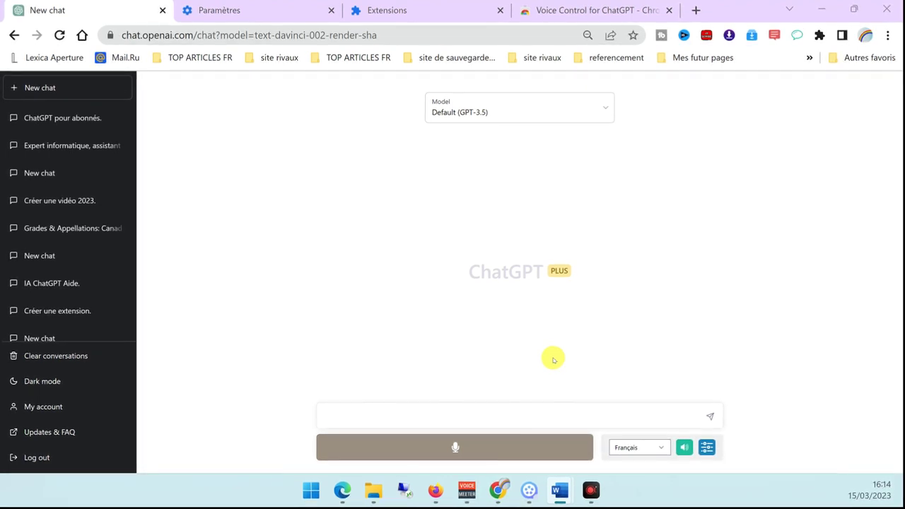
Dictate a trial question about animals that use tools, cancel its transcription, and look through the available models
{"action": "left_click", "coordinate": [434, 451]}
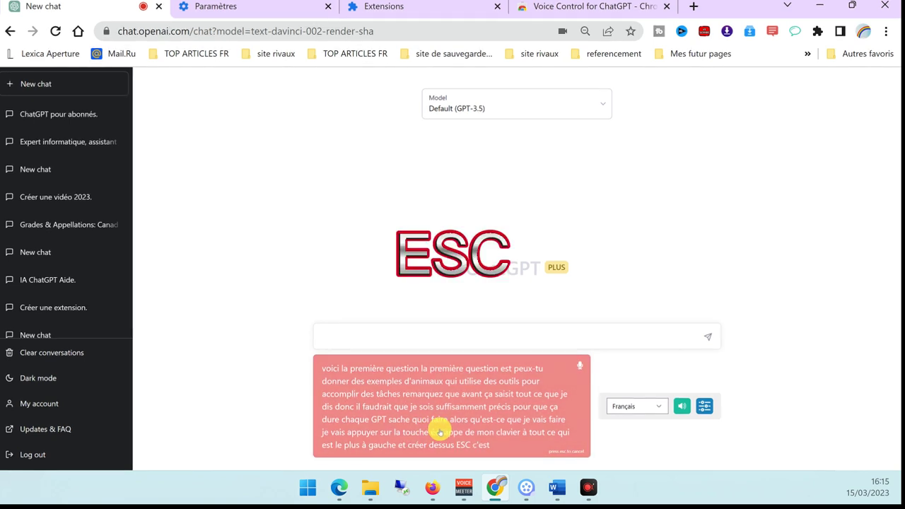
{"action": "key", "text": "Escape"}
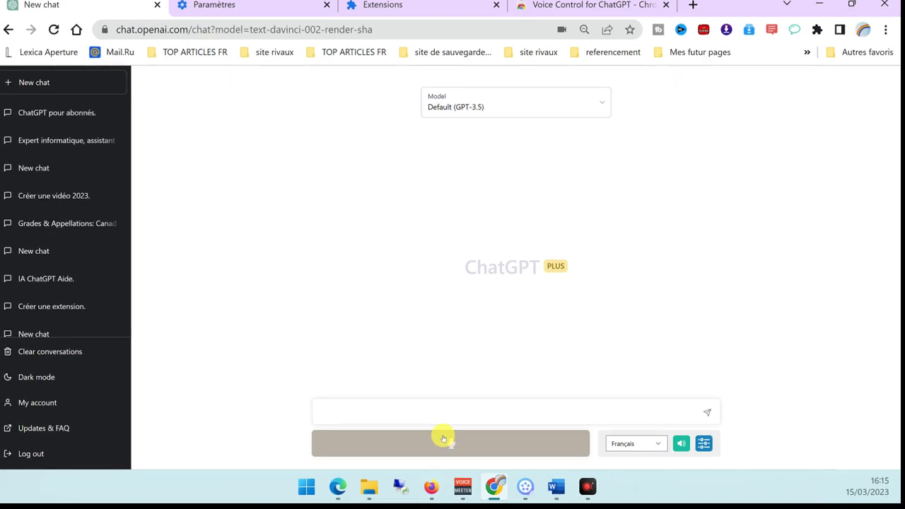
{"action": "left_click", "coordinate": [485, 108]}
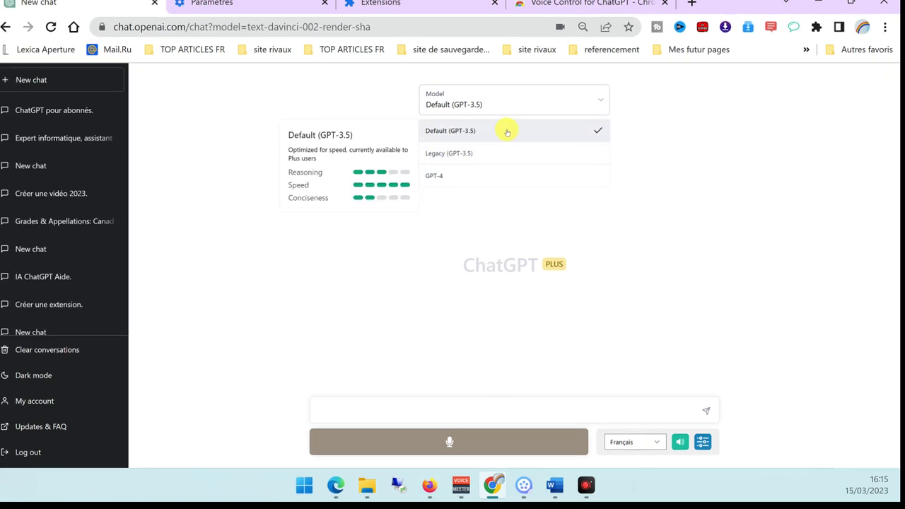
{"action": "left_click", "coordinate": [499, 107]}
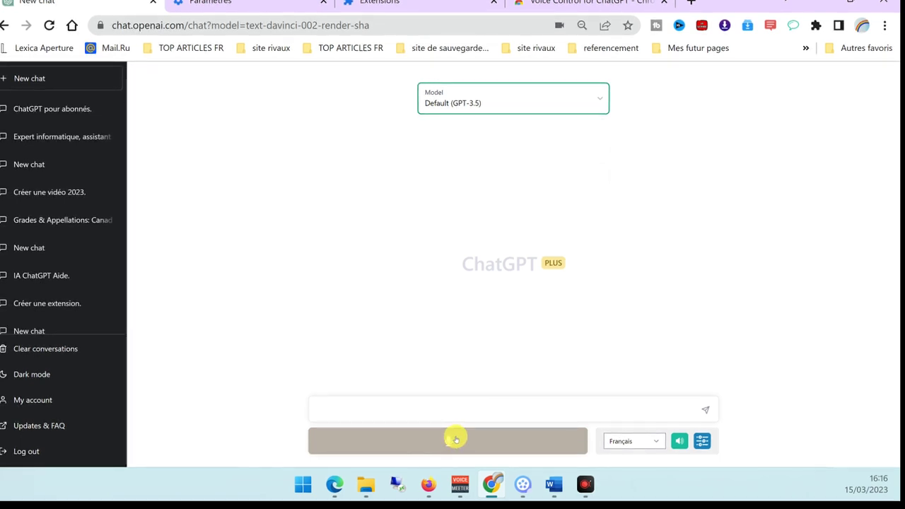
Dictate and submit the question "peux-tu me donner des exemples d'animaux qui utilisent des outils pour accomplir des tâches"
{"action": "left_click", "coordinate": [453, 432]}
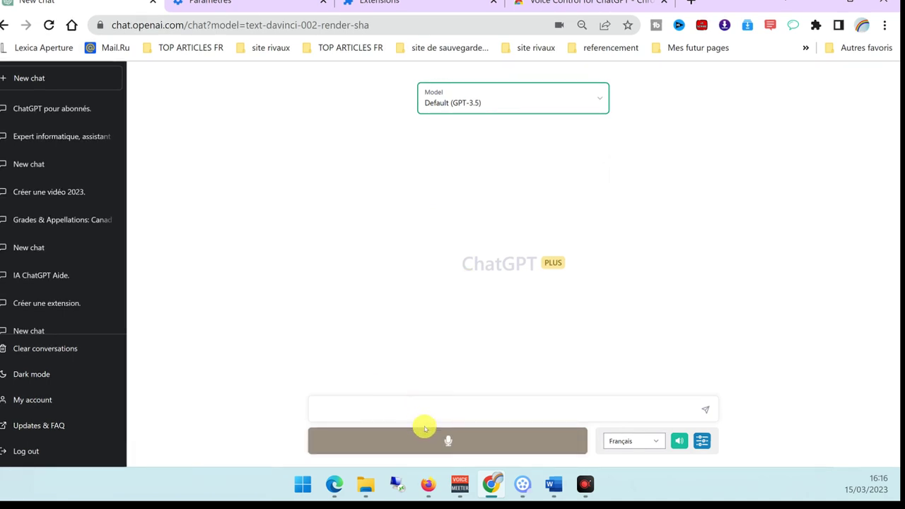
{"action": "left_click", "coordinate": [421, 433]}
{"action": "left_click", "coordinate": [404, 441]}
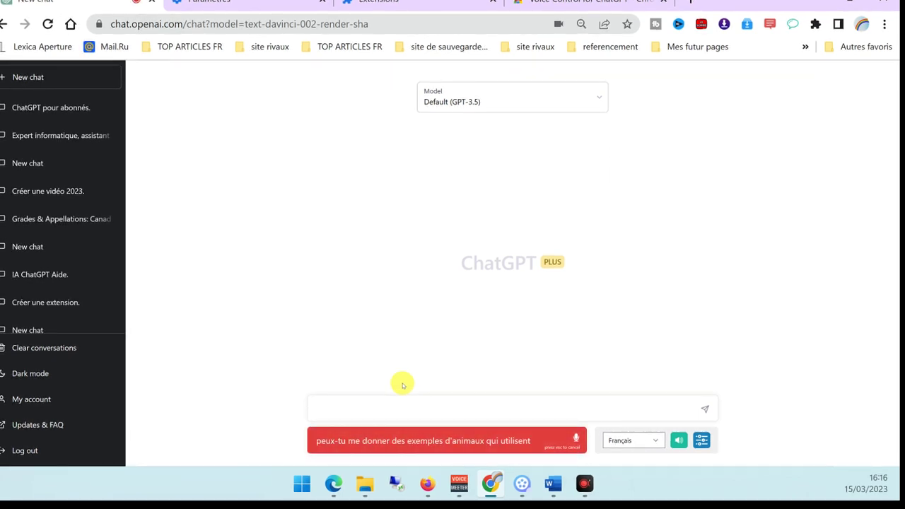
{"action": "left_click", "coordinate": [502, 433]}
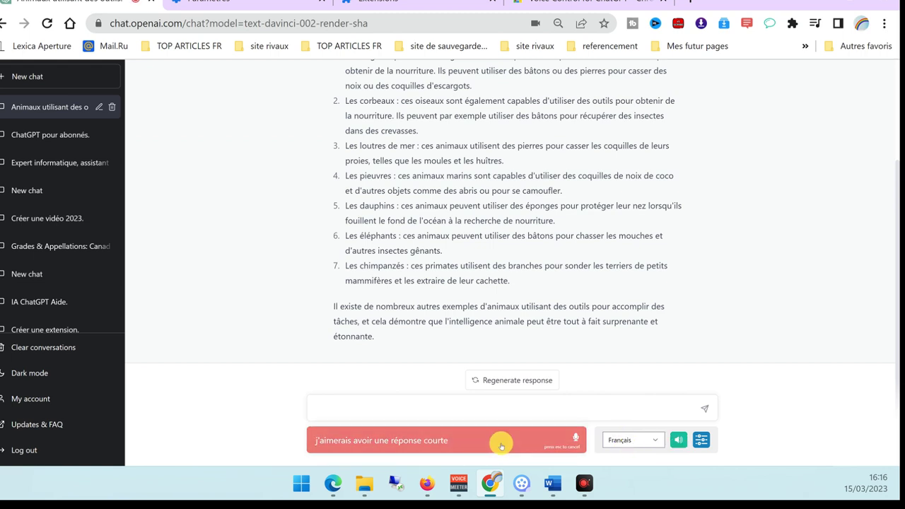
Submit the dictated request "j'aimerais avoir une réponse courte" and review both answers in the conversation
{"action": "left_click", "coordinate": [498, 439]}
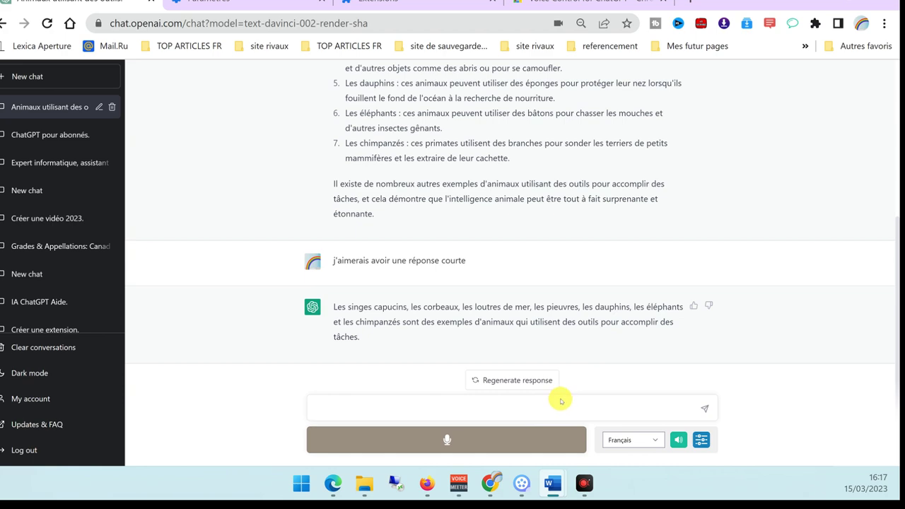
{"action": "scroll", "coordinate": [433, 262], "scroll_direction": "up", "scroll_amount": 4}
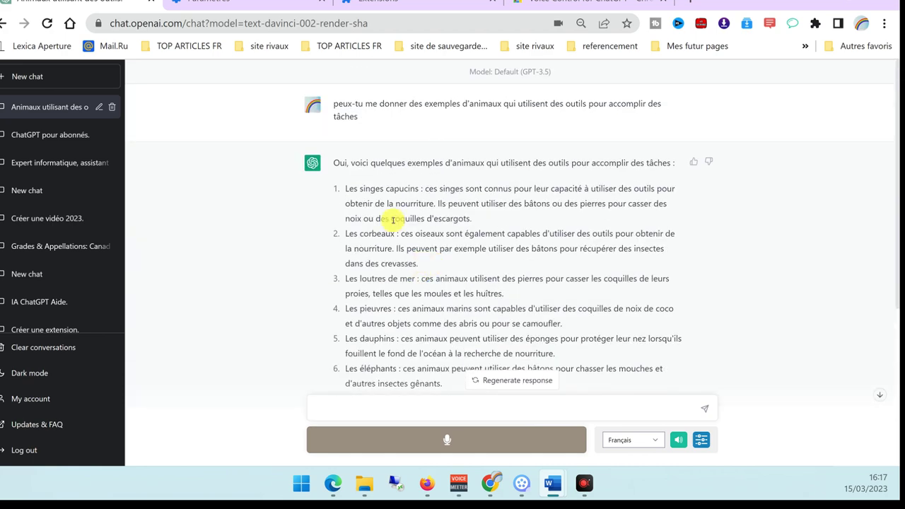
{"action": "scroll", "coordinate": [419, 294], "scroll_direction": "down", "scroll_amount": 4}
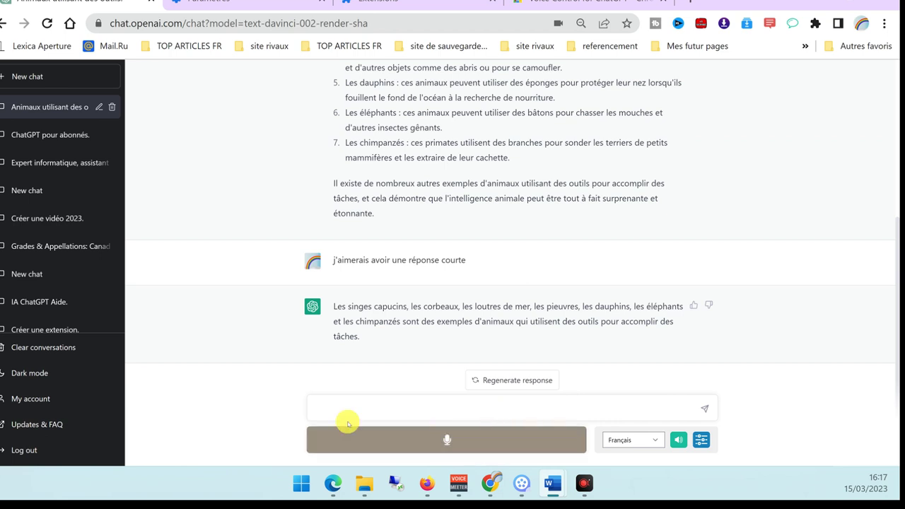
Dictate and submit the question "comment les couleurs sont-elles perçues par les personnes atteintes de daltonisme"
{"action": "left_click", "coordinate": [444, 440]}
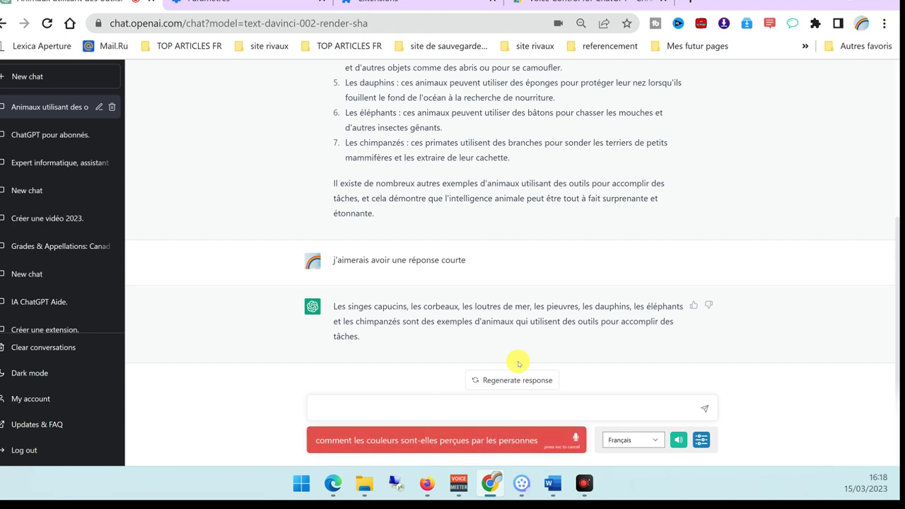
{"action": "left_click", "coordinate": [478, 436]}
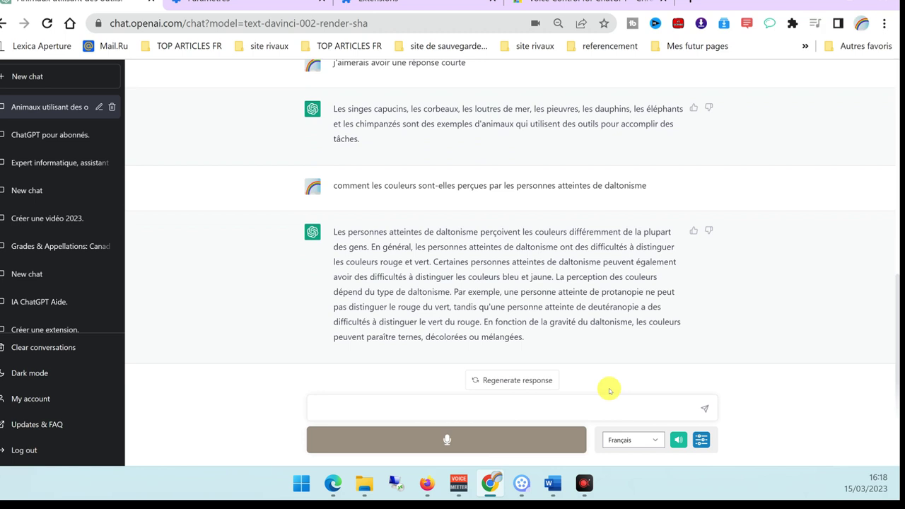
Dictate and submit "peux-tu me parler un peu de mots des différences entre les dialectes anglais britanniques et américains" and review the answer
{"action": "left_click", "coordinate": [450, 440]}
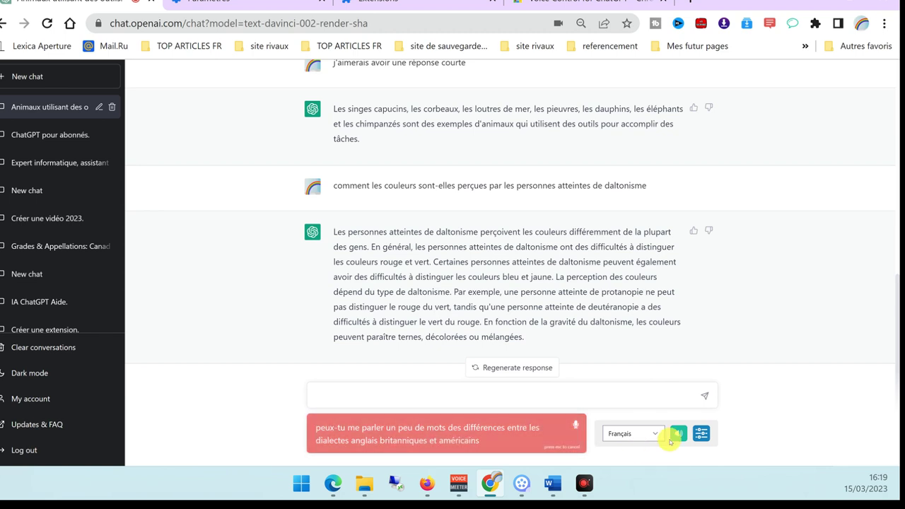
{"action": "left_click", "coordinate": [578, 441]}
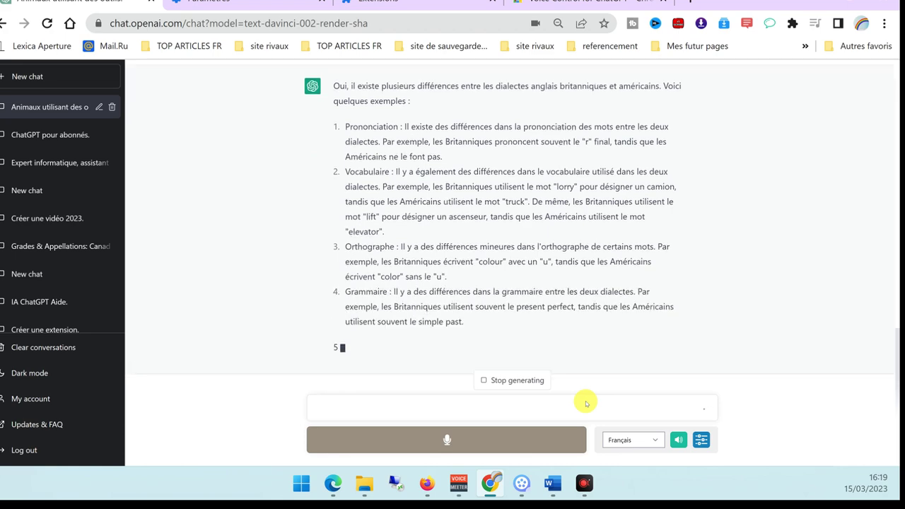
{"action": "scroll", "coordinate": [565, 320], "scroll_direction": "up", "scroll_amount": 3}
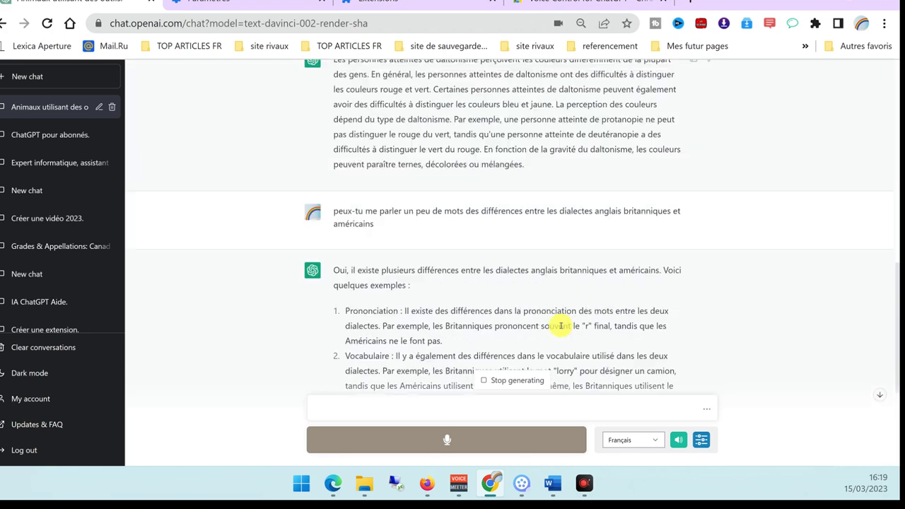
{"action": "scroll", "coordinate": [562, 328], "scroll_direction": "down", "scroll_amount": 3}
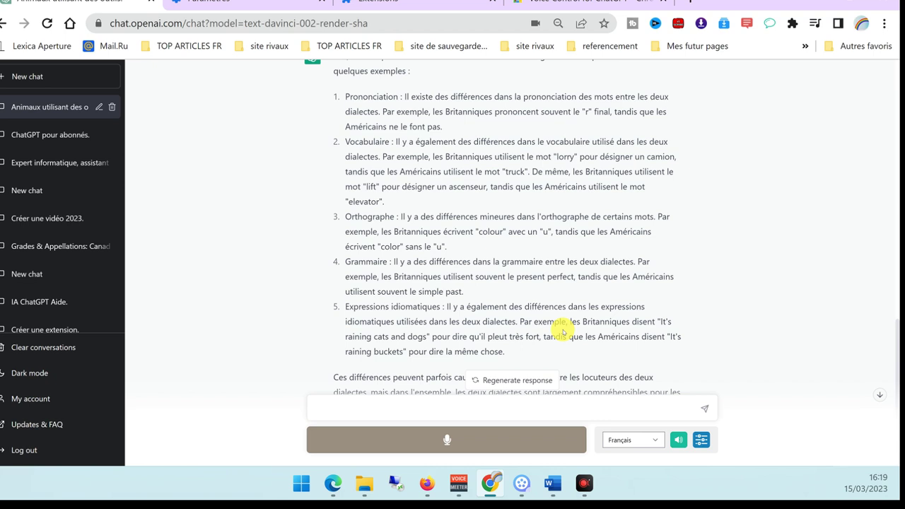
{"action": "scroll", "coordinate": [563, 333], "scroll_direction": "down", "scroll_amount": 2}
Dictate and submit a French question on how genetics influences food preferences, "dis-moi un peu de mots", and turn on reading answers aloud
{"action": "left_click", "coordinate": [501, 429]}
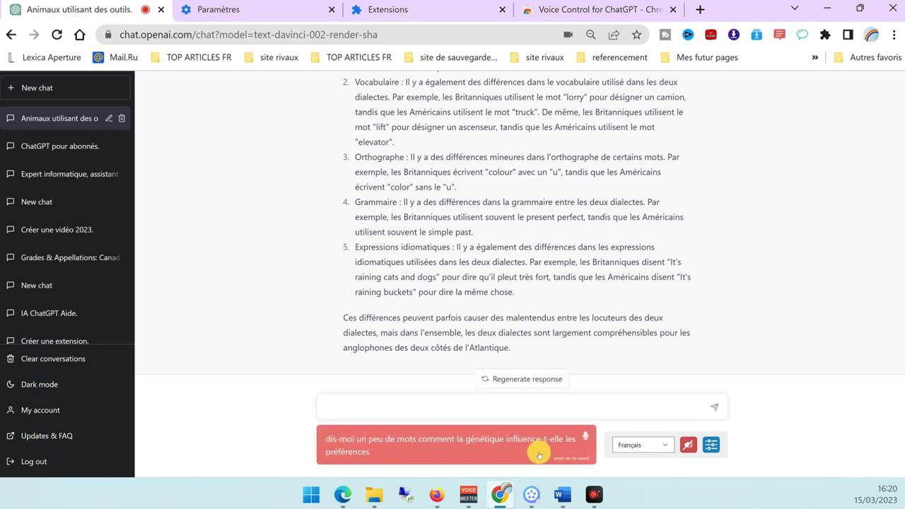
{"action": "left_click", "coordinate": [469, 453]}
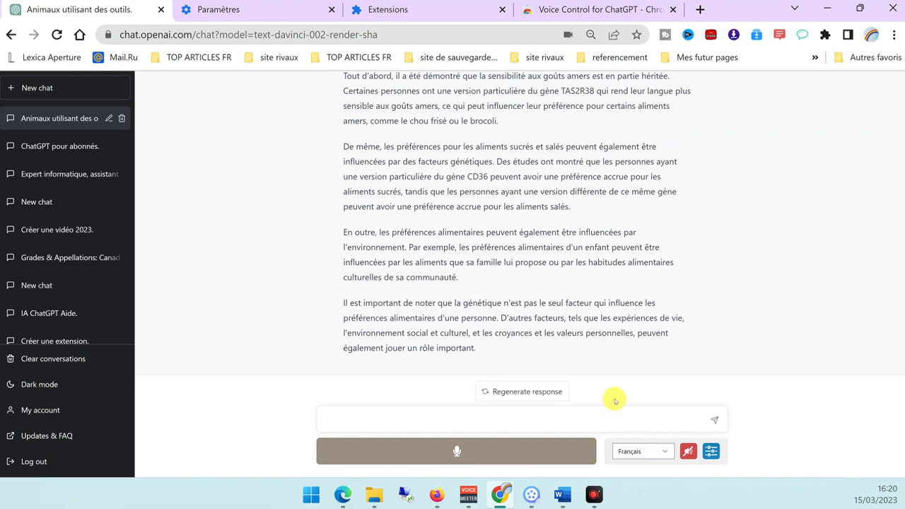
{"action": "left_click", "coordinate": [687, 450]}
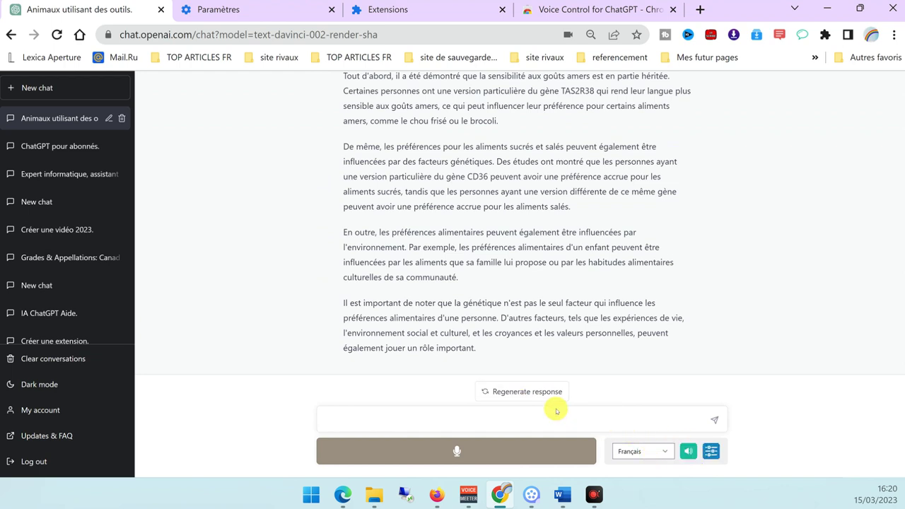
Dictate and submit "dis-moi un très peu de mots comment la génétique influence telle les préférences alimentaires", and review the recent answers in the conversation
{"action": "left_click", "coordinate": [484, 449]}
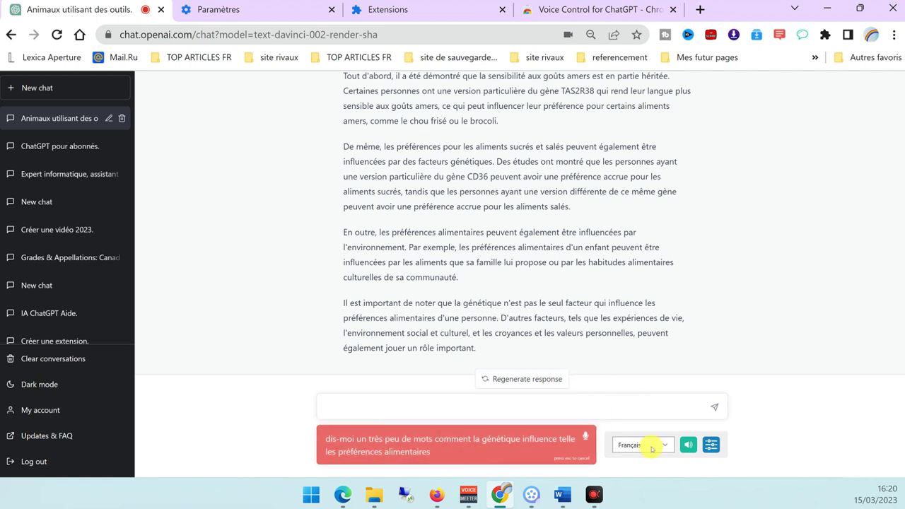
{"action": "left_click", "coordinate": [526, 446]}
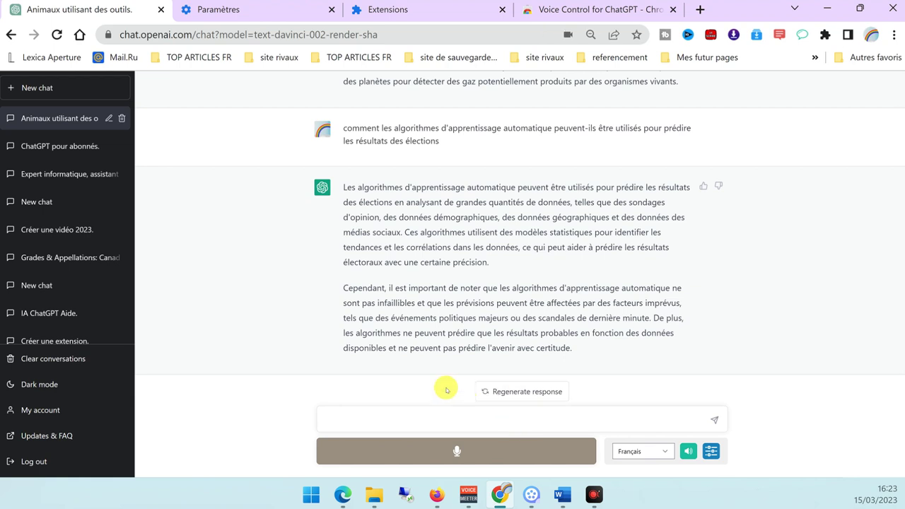
{"action": "scroll", "coordinate": [438, 325], "scroll_direction": "up", "scroll_amount": 3}
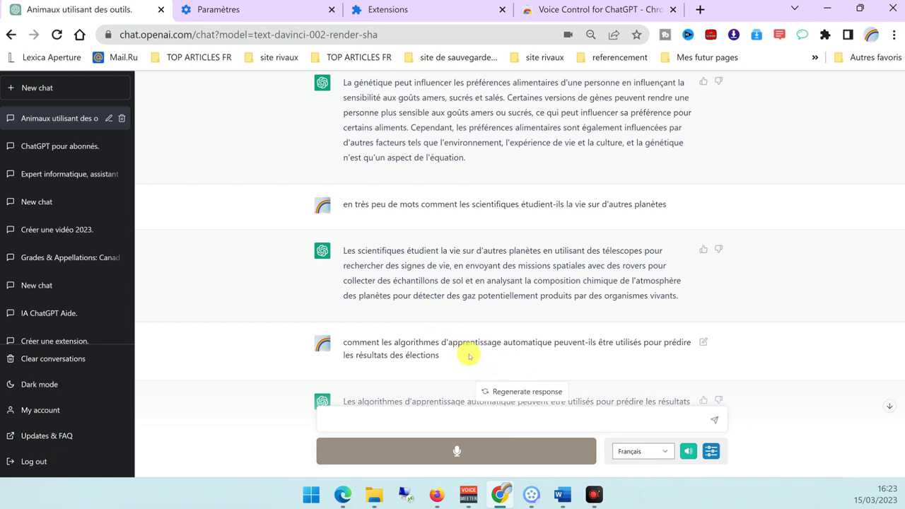
{"action": "scroll", "coordinate": [486, 346], "scroll_direction": "down", "scroll_amount": 3}
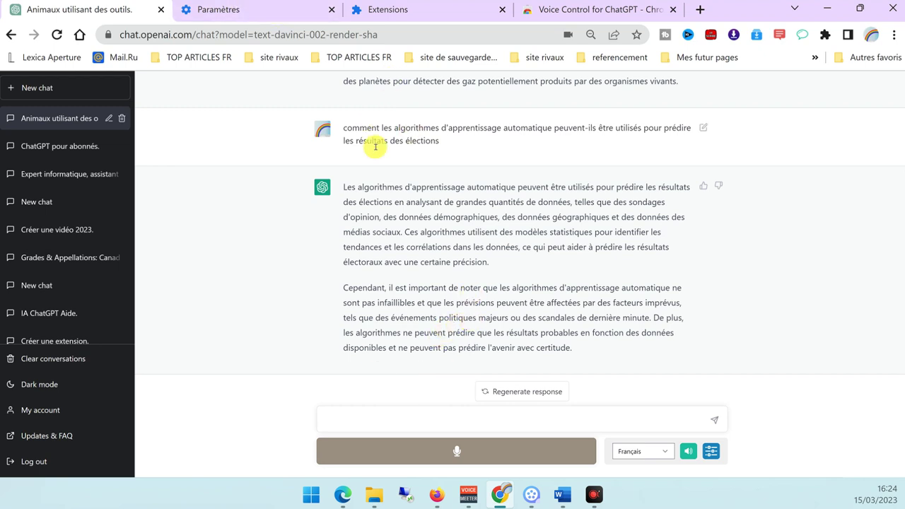
Close the Paramètres and Extensions browser tabs
{"action": "left_click", "coordinate": [394, 10]}
{"action": "left_click", "coordinate": [212, 10]}
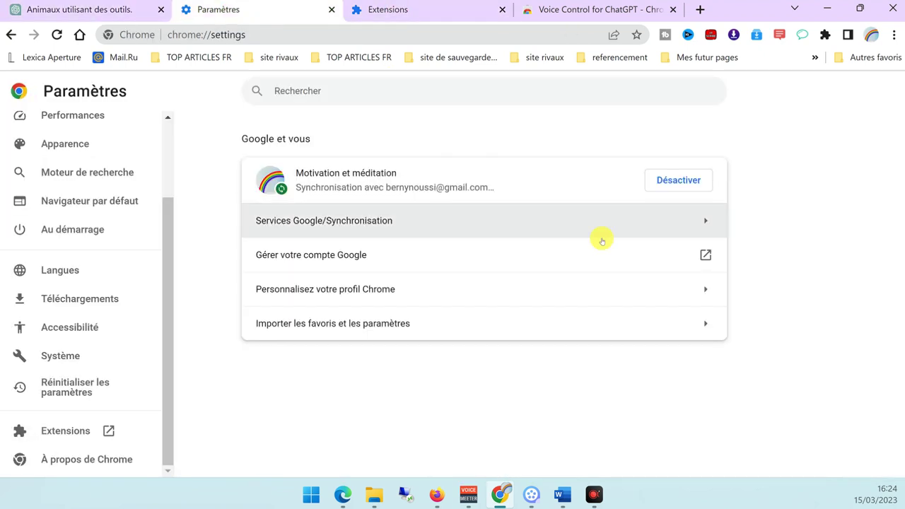
{"action": "left_click", "coordinate": [366, 9]}
{"action": "left_click", "coordinate": [331, 10]}
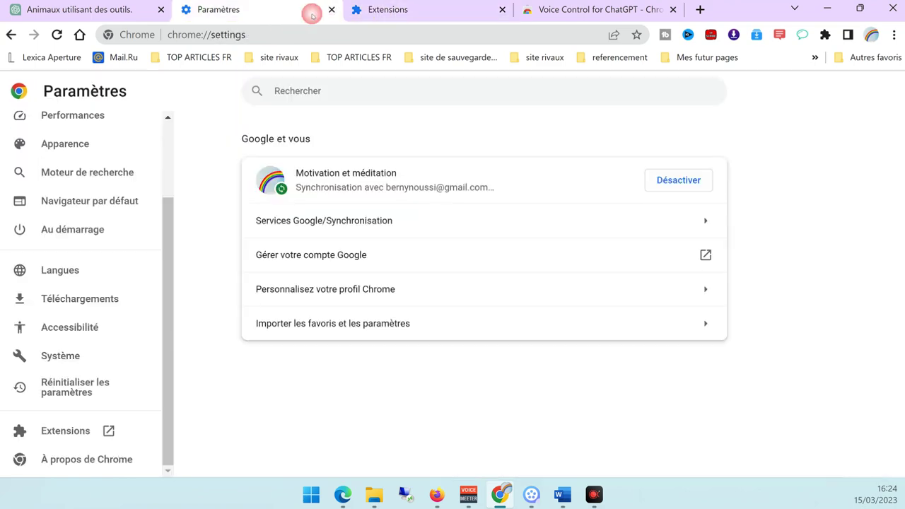
{"action": "left_click", "coordinate": [331, 10]}
{"action": "left_click", "coordinate": [331, 10]}
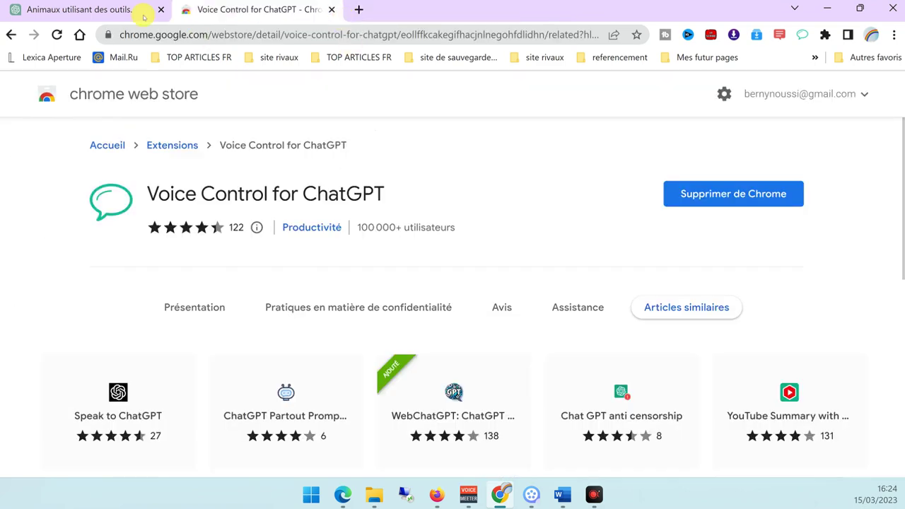
Return to the ChatGPT conversation, and dictate and submit the request "fais-nous une blague pour la route"
{"action": "left_click", "coordinate": [71, 11]}
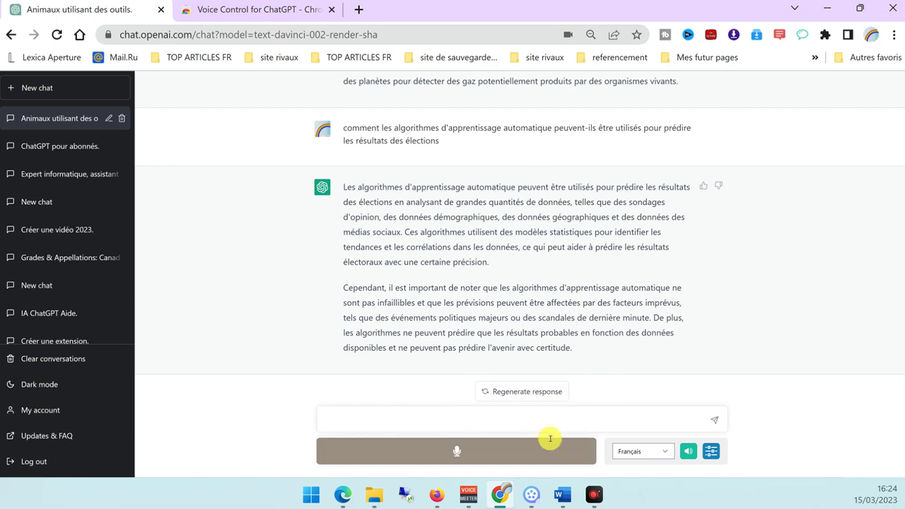
{"action": "left_click", "coordinate": [463, 452]}
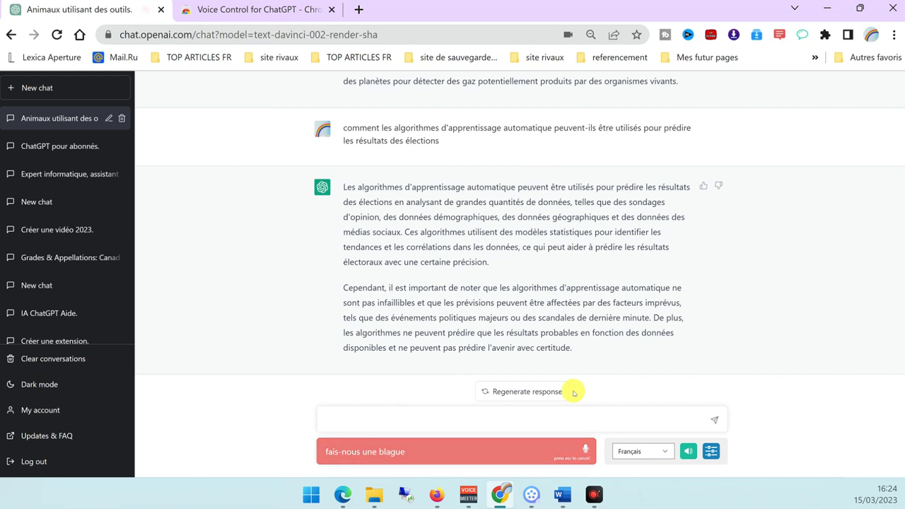
{"action": "left_click", "coordinate": [543, 449]}
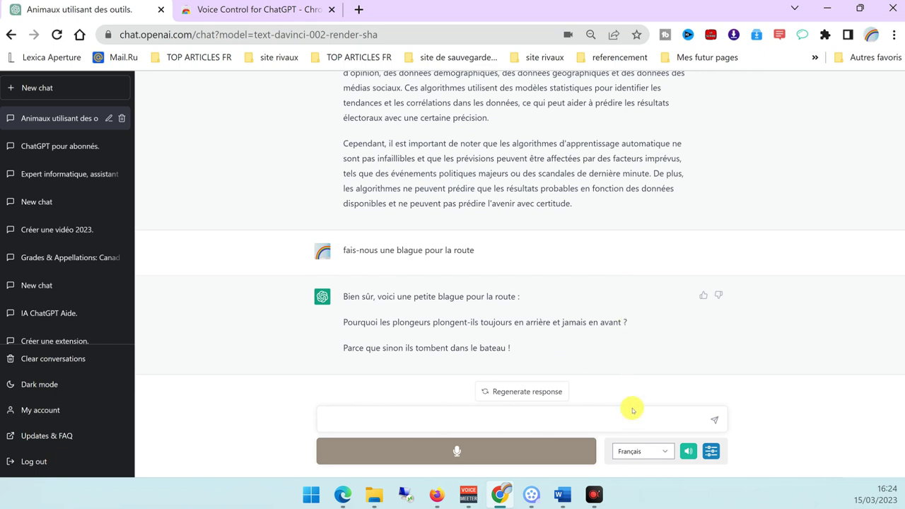
Dictate and submit "bon demande à mes abonnés demande à ceux qui regardent la vidéo si de s'abonner à la chaîne"
{"action": "left_click", "coordinate": [479, 449]}
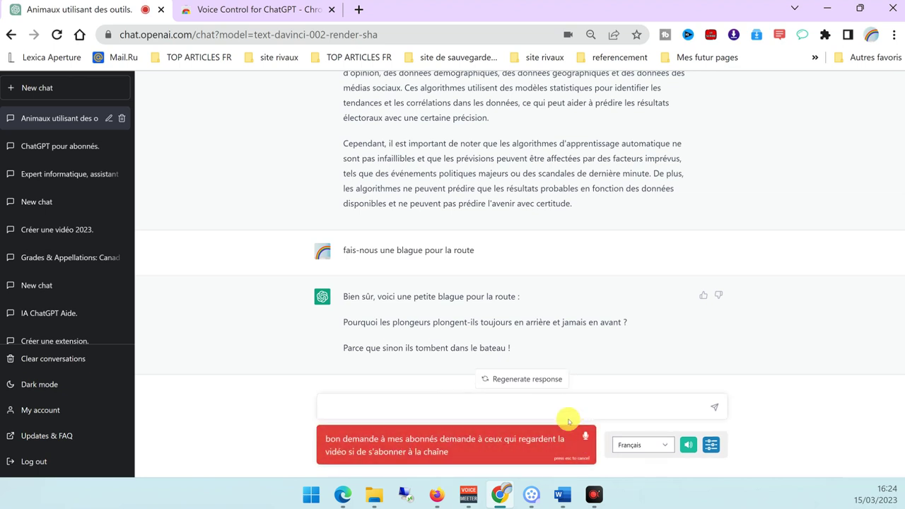
{"action": "left_click", "coordinate": [503, 451]}
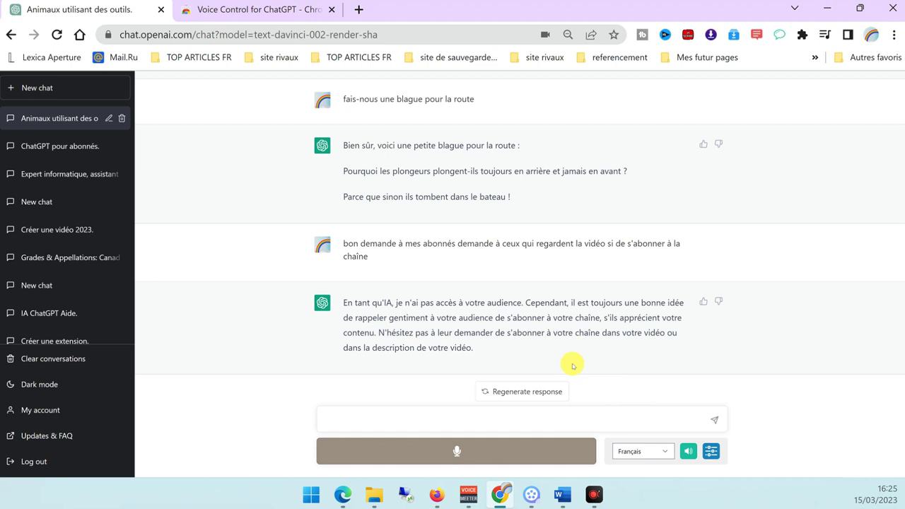
Dictate and submit "aide-moi à leur demander gentiment de s'abonner et de cliquer sur la cloche de notification pour être toujours informé des prochaines vidéos"
{"action": "left_click", "coordinate": [479, 450]}
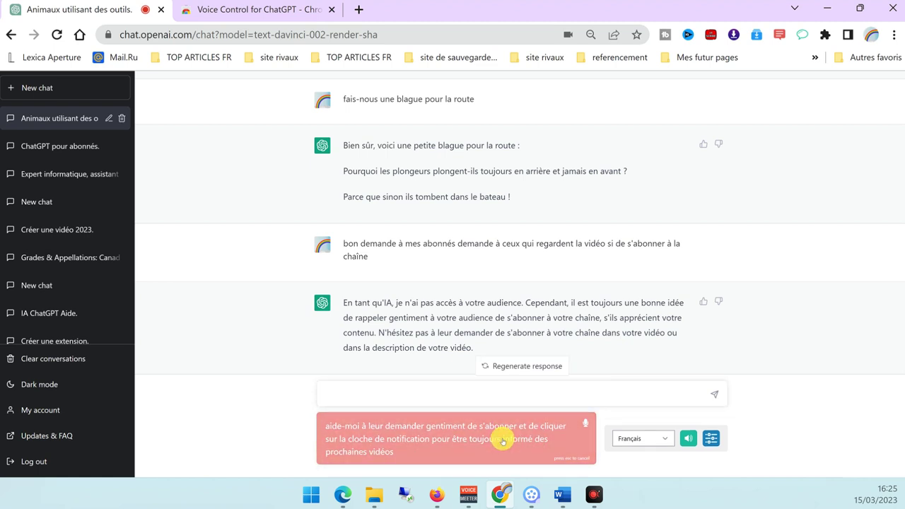
{"action": "left_click", "coordinate": [502, 441]}
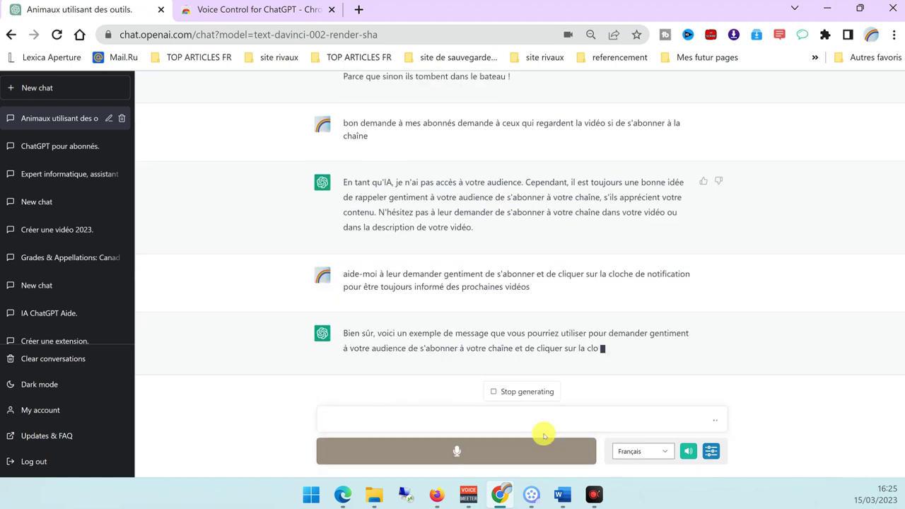